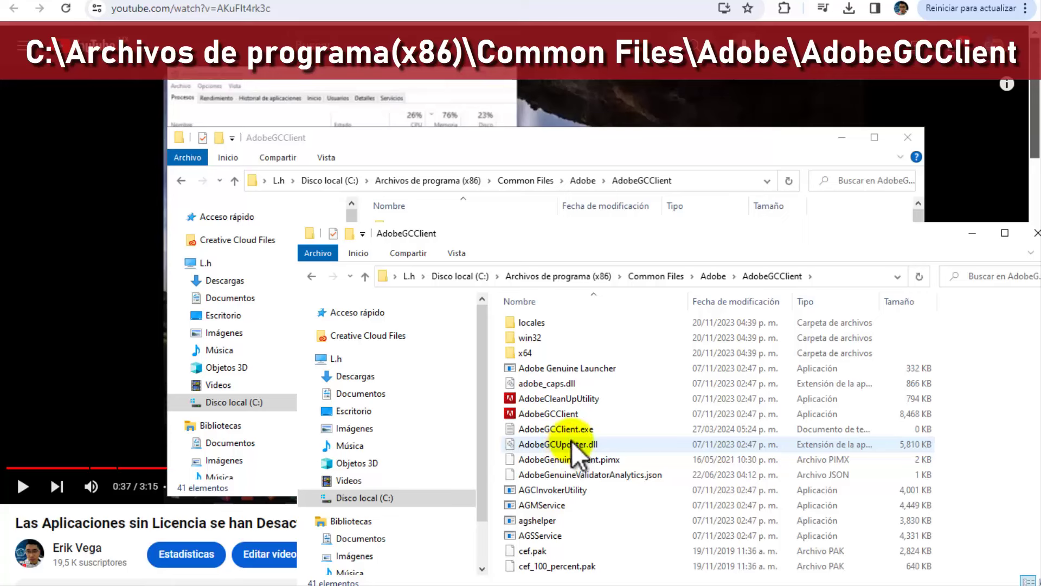
Delete the 0 KB AdobeGCClient.exe text document from the AdobeGCClient folder, granting administrator permission.
{"action": "left_click", "coordinate": [572, 415]}
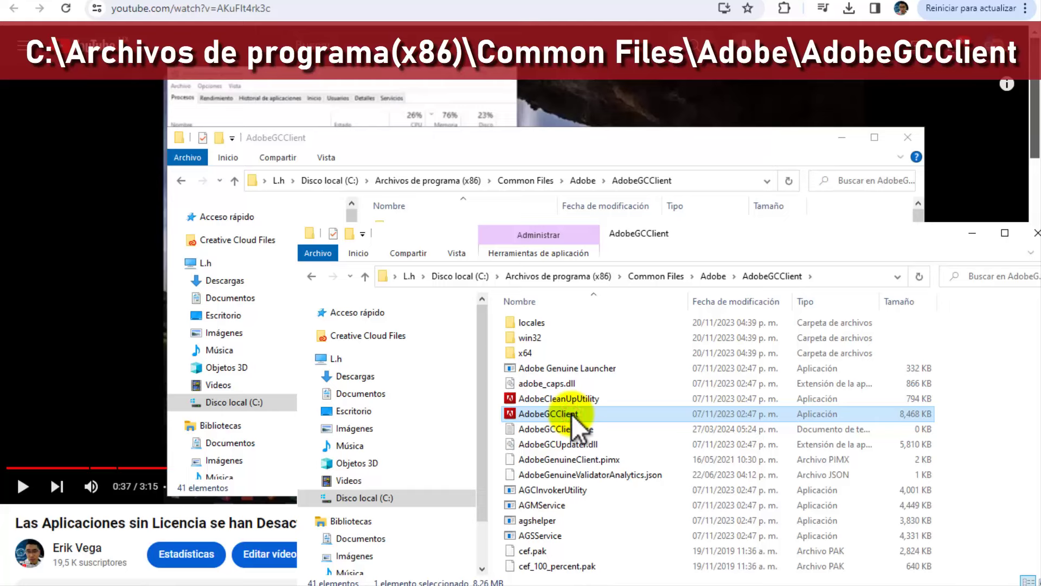
{"action": "left_click", "coordinate": [574, 428]}
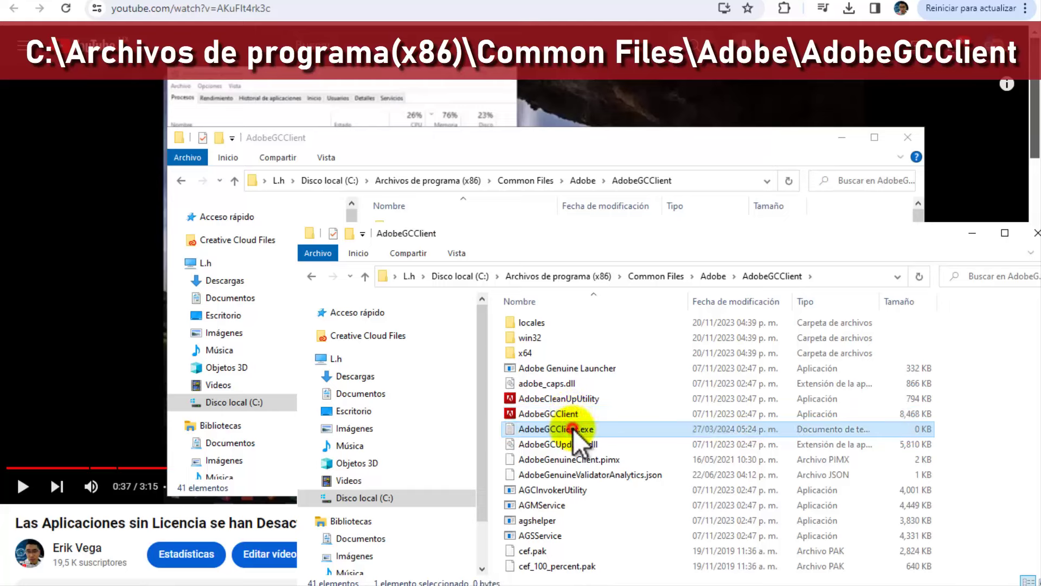
{"action": "key", "text": "Delete"}
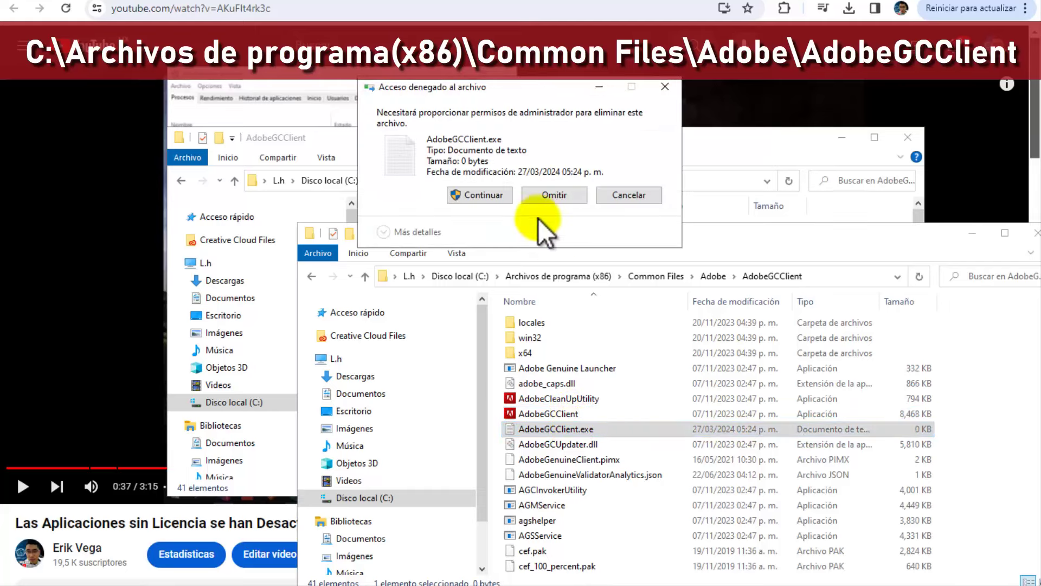
{"action": "left_click", "coordinate": [484, 195]}
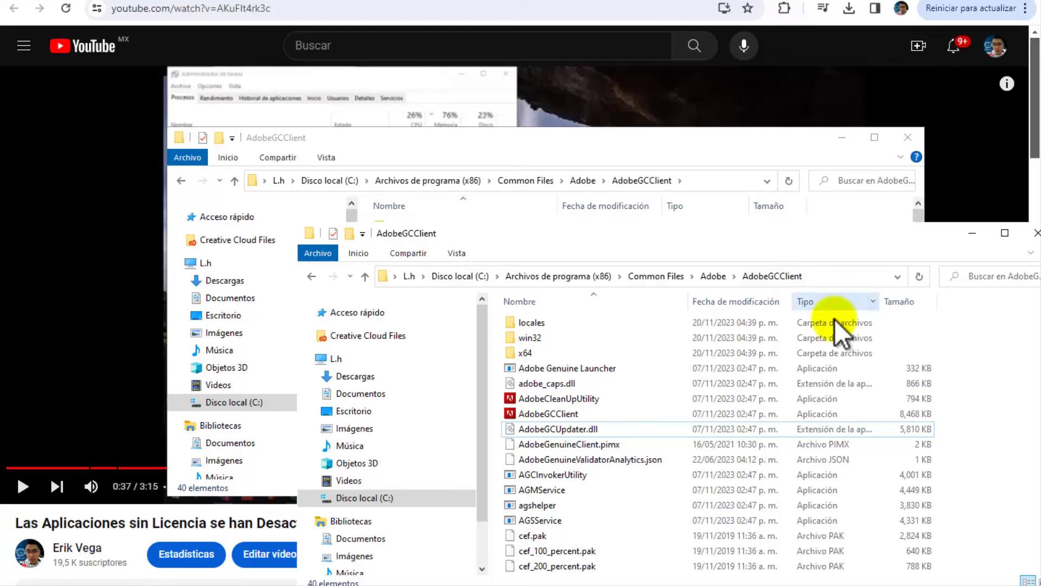
Show the Escritorio folder in the other Explorer window and create a new text document there.
{"action": "left_click", "coordinate": [623, 136]}
{"action": "left_click", "coordinate": [781, 287]}
{"action": "left_click", "coordinate": [781, 303], "text": "shift"}
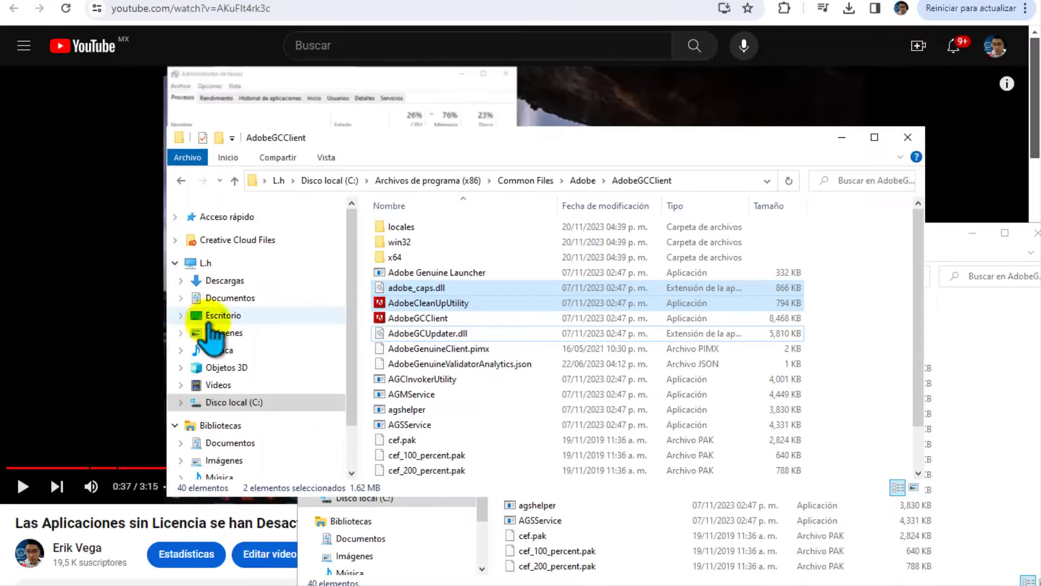
{"action": "left_click", "coordinate": [210, 314]}
{"action": "left_click_drag", "start_coordinate": [731, 136], "coordinate": [609, 54]}
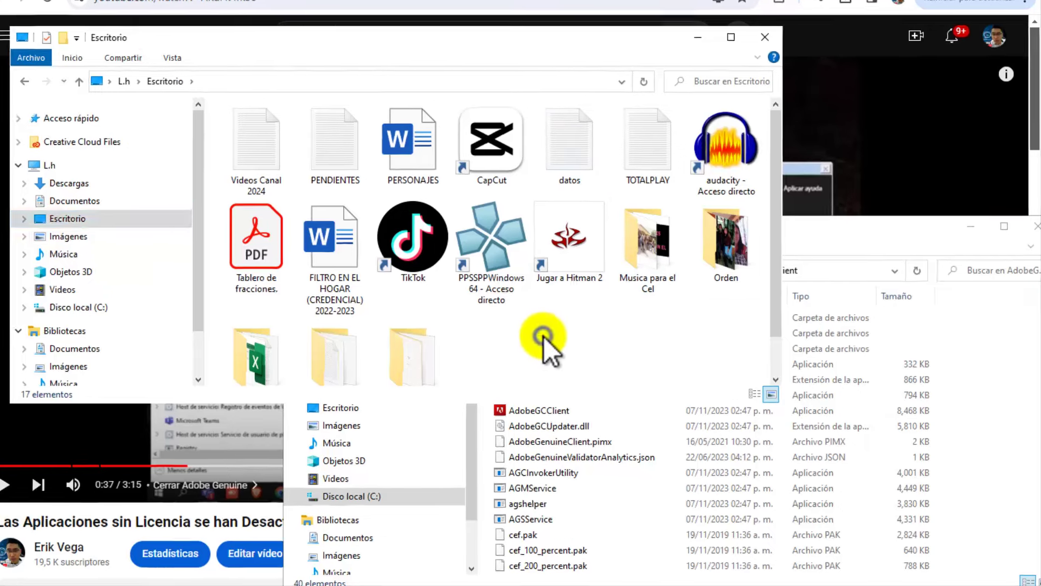
{"action": "right_click", "coordinate": [550, 341]}
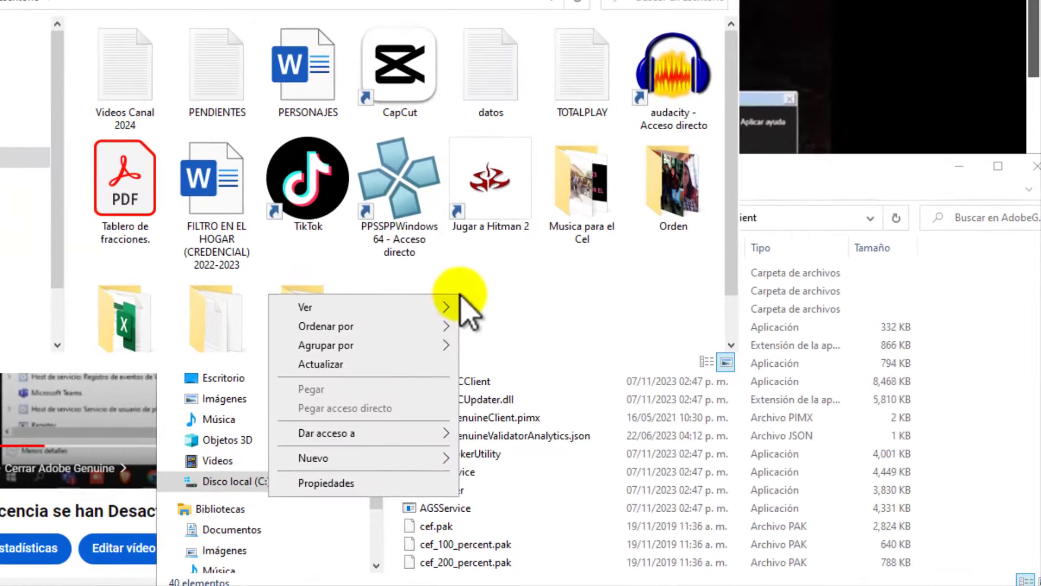
{"action": "mouse_move", "coordinate": [372, 458]}
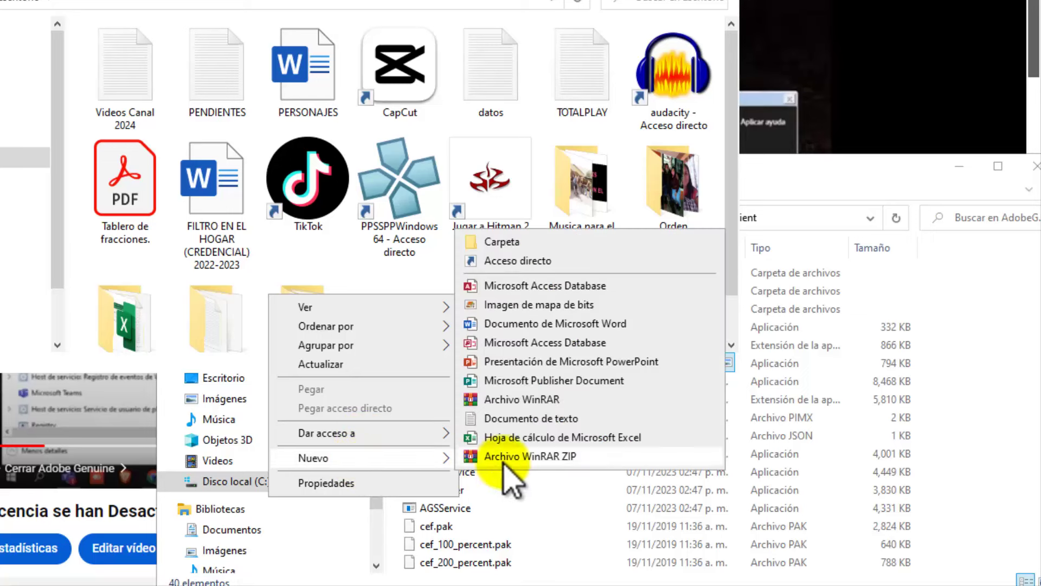
{"action": "left_click", "coordinate": [504, 418]}
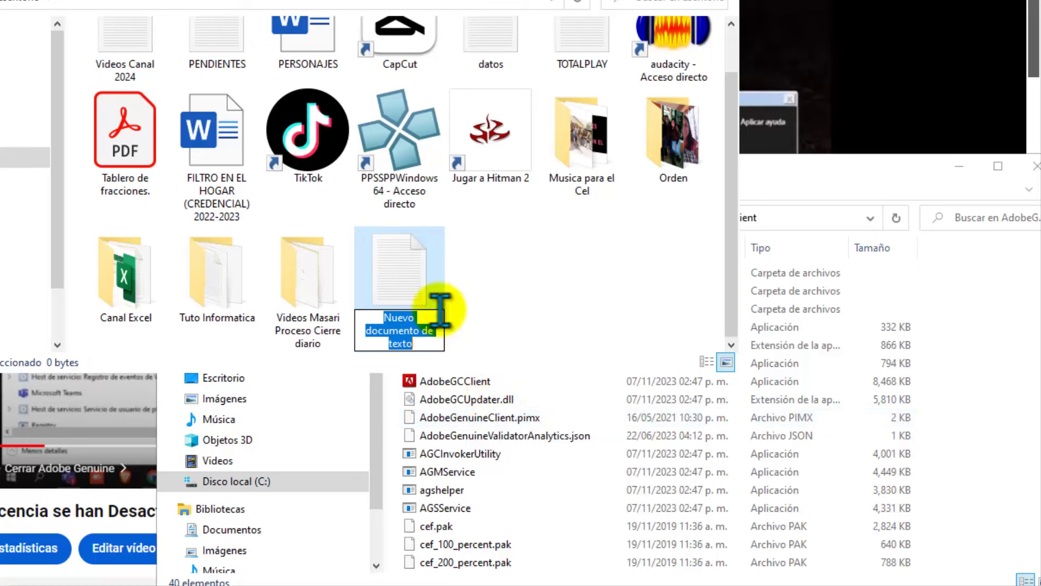
Copy the file name of the AdobeGCClient application in the AdobeGCClient folder.
{"action": "left_click", "coordinate": [453, 392]}
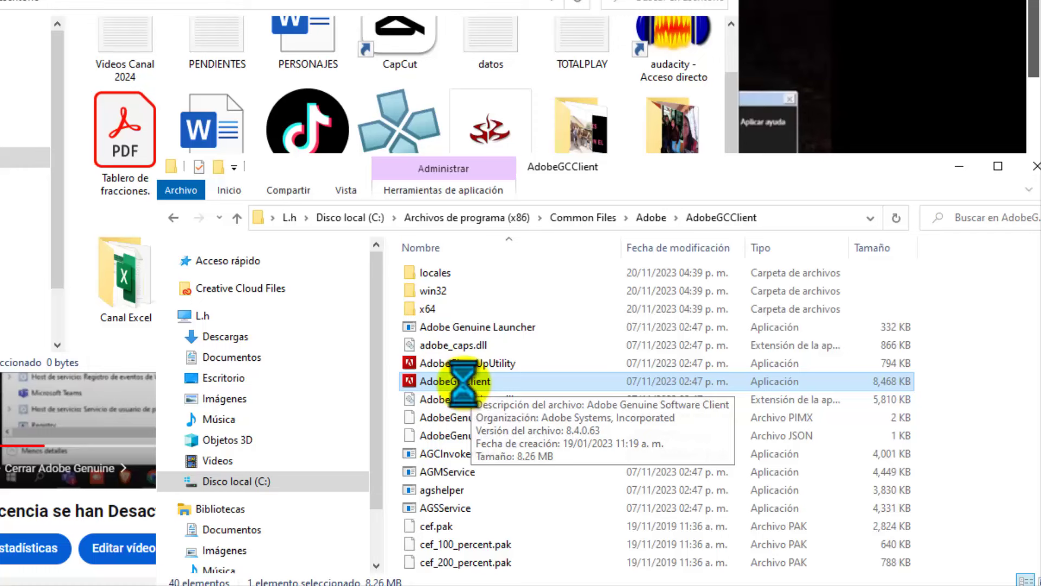
{"action": "right_click", "coordinate": [461, 381]}
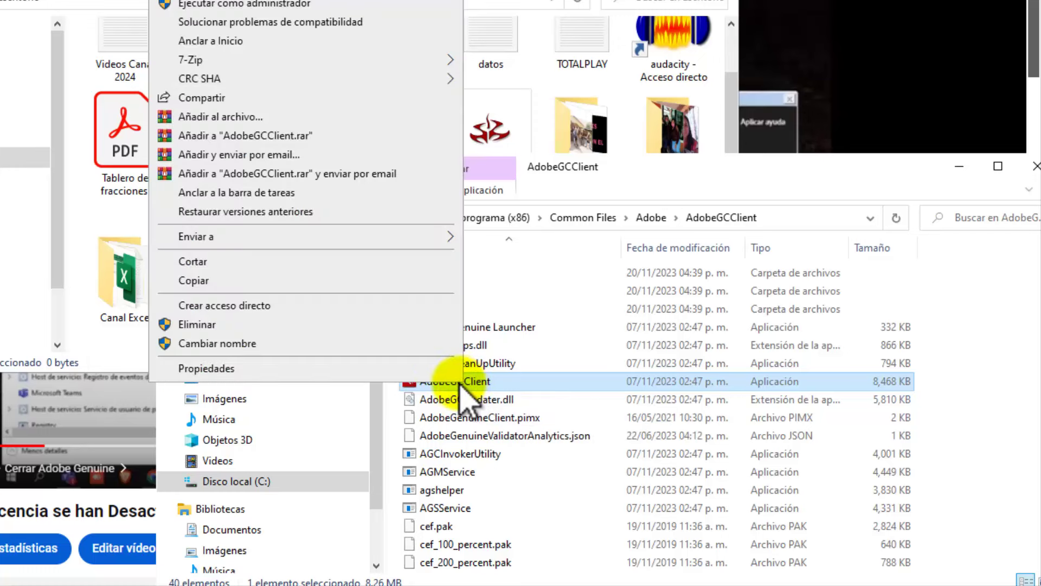
{"action": "left_click", "coordinate": [251, 343]}
{"action": "key", "text": "ctrl+c"}
{"action": "right_click", "coordinate": [449, 382]}
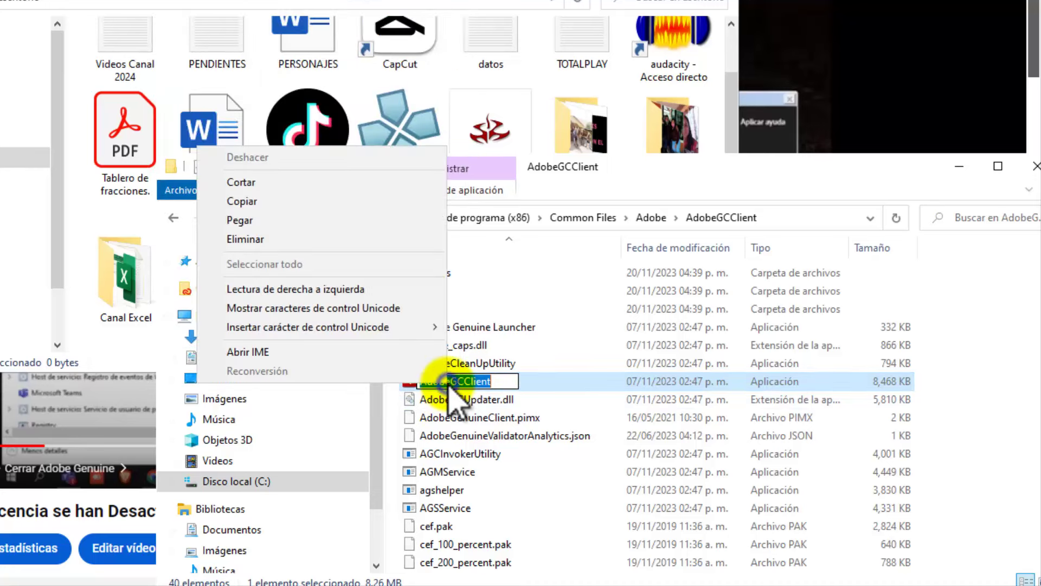
{"action": "left_click", "coordinate": [256, 201]}
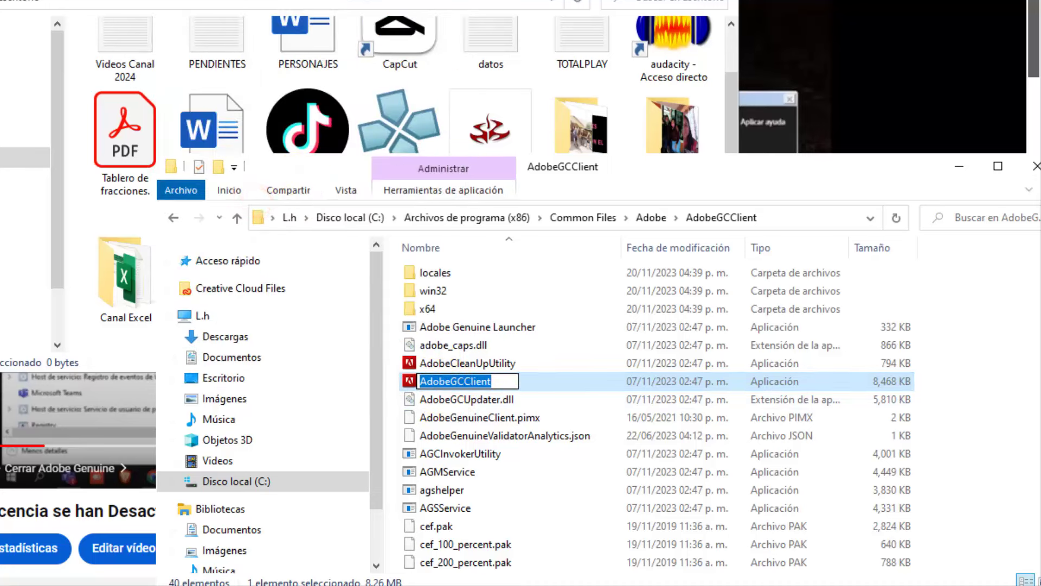
Rename the new text document in Escritorio to the copied name AdobeGCClient.
{"action": "left_click", "coordinate": [396, 81]}
{"action": "right_click", "coordinate": [402, 290]}
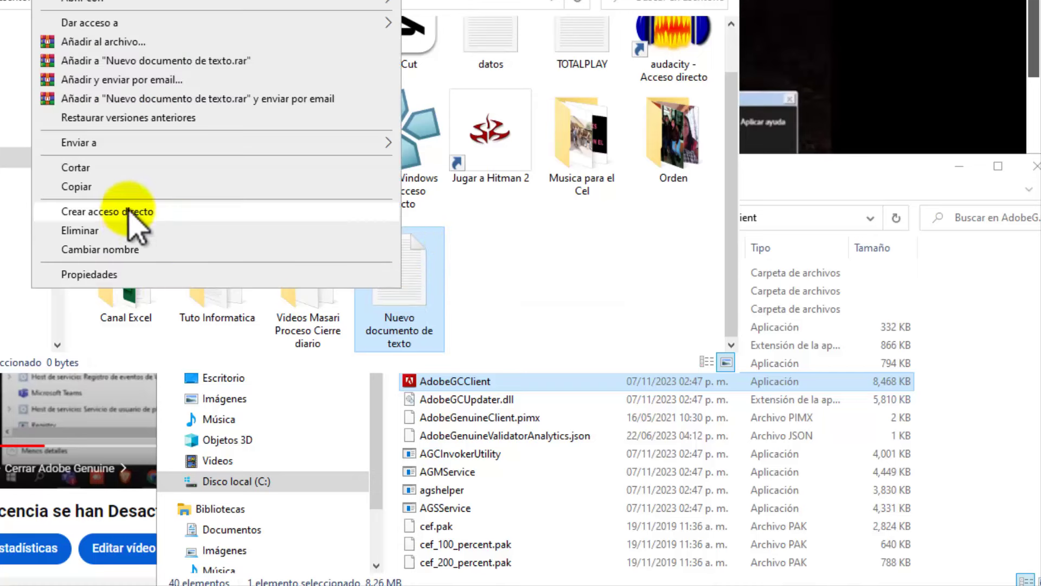
{"action": "left_click", "coordinate": [135, 249]}
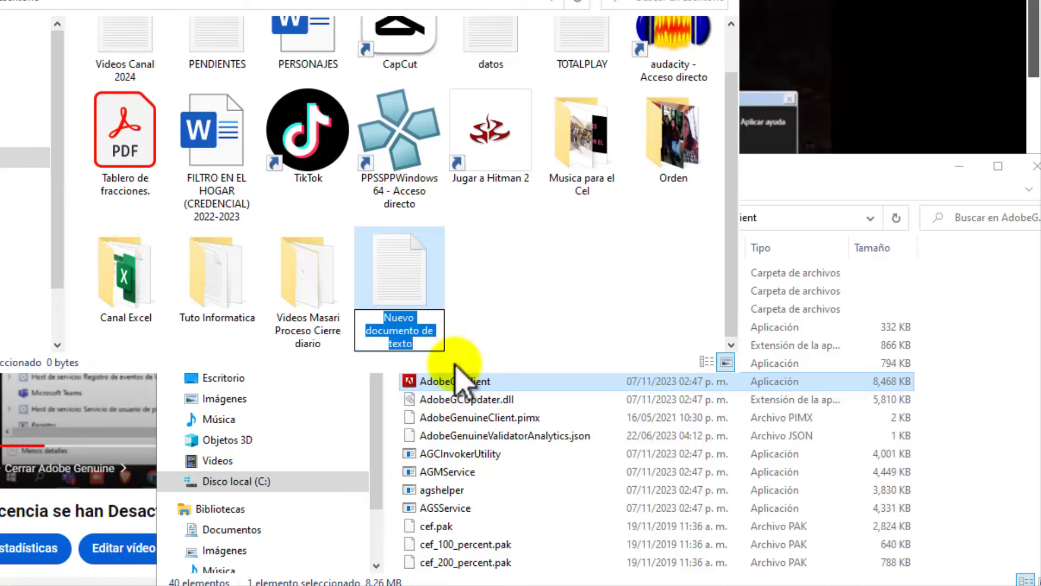
{"action": "key", "text": "ctrl+v"}
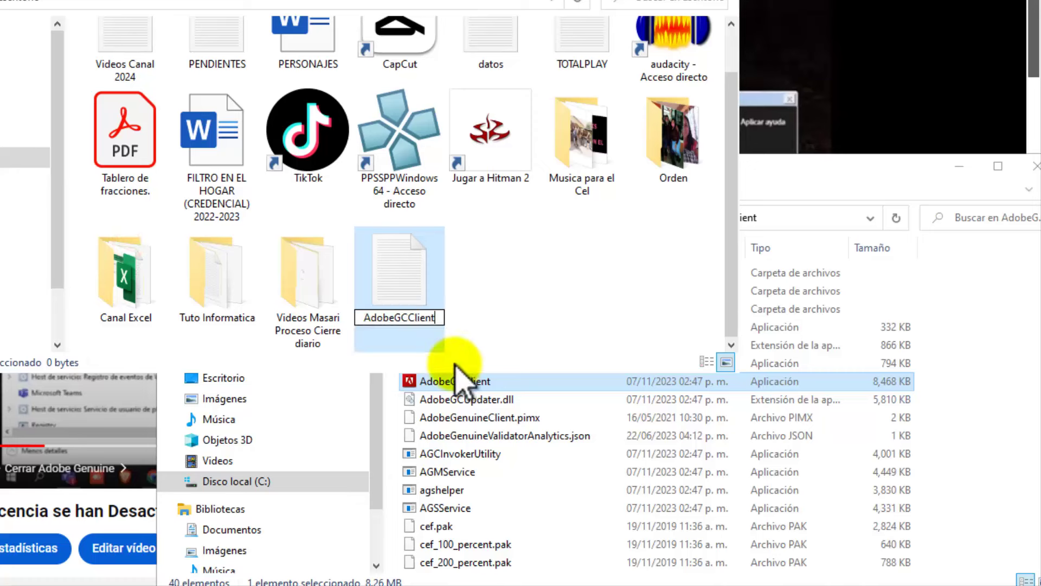
{"action": "key", "text": "Return"}
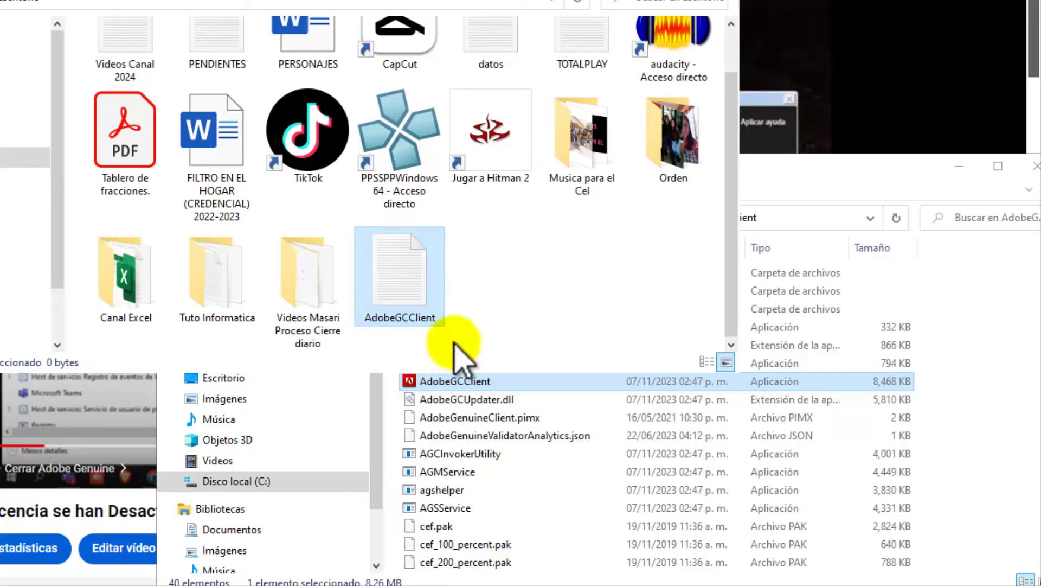
Copy the AdobeGCClient text document from Escritorio into the AdobeGCClient folder, granting administrator permission.
{"action": "mouse_move", "coordinate": [410, 284]}
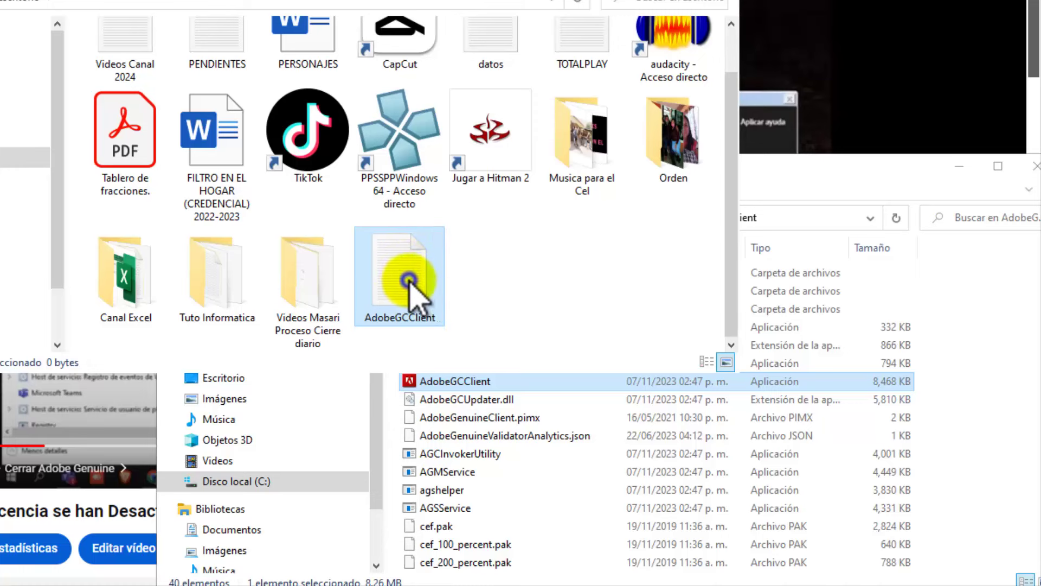
{"action": "right_click", "coordinate": [408, 275]}
{"action": "left_click", "coordinate": [246, 177]}
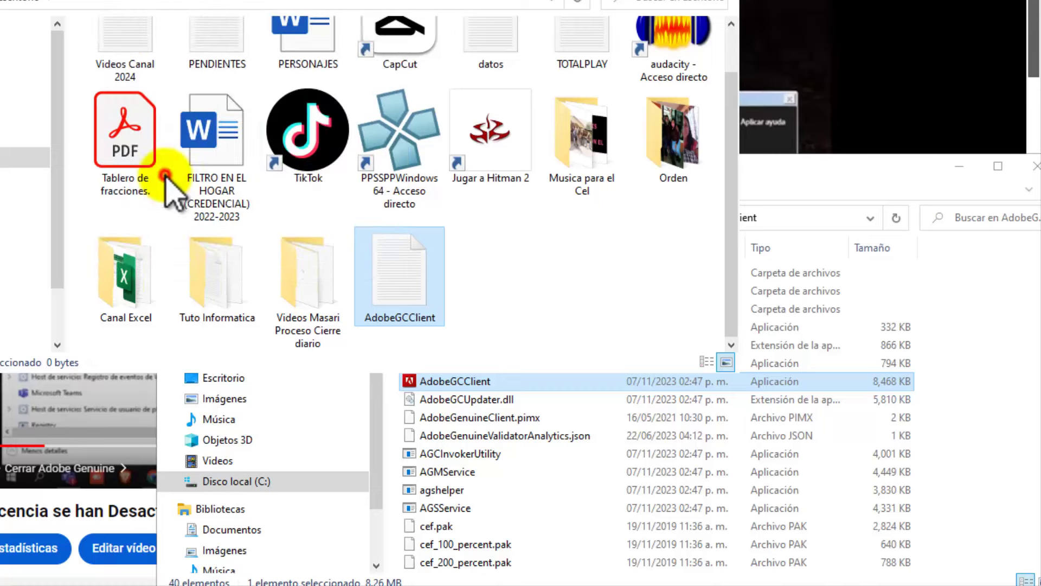
{"action": "left_click", "coordinate": [820, 187]}
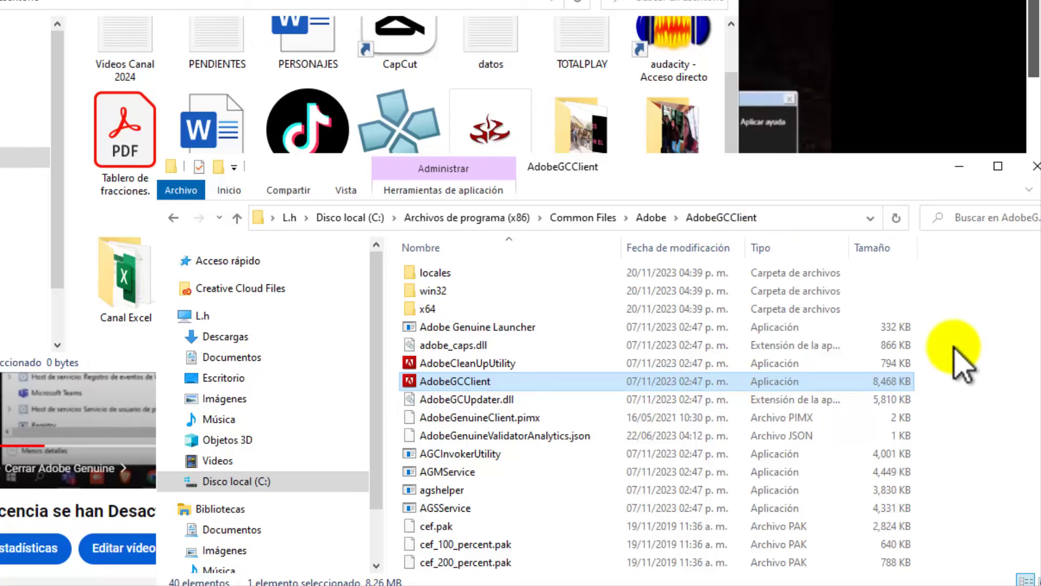
{"action": "right_click", "coordinate": [949, 323]}
{"action": "left_click", "coordinate": [742, 440]}
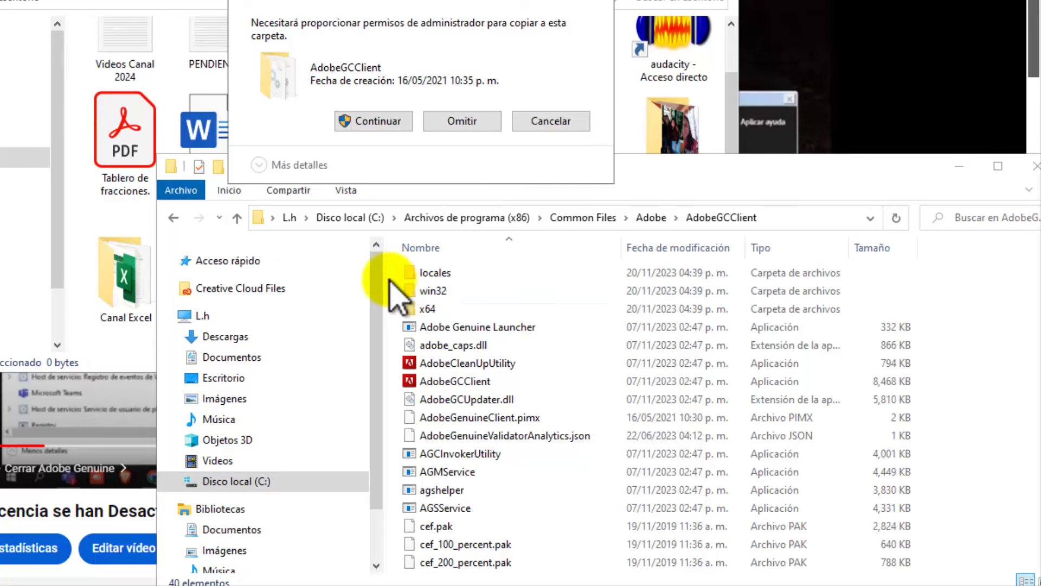
{"action": "left_click", "coordinate": [378, 120]}
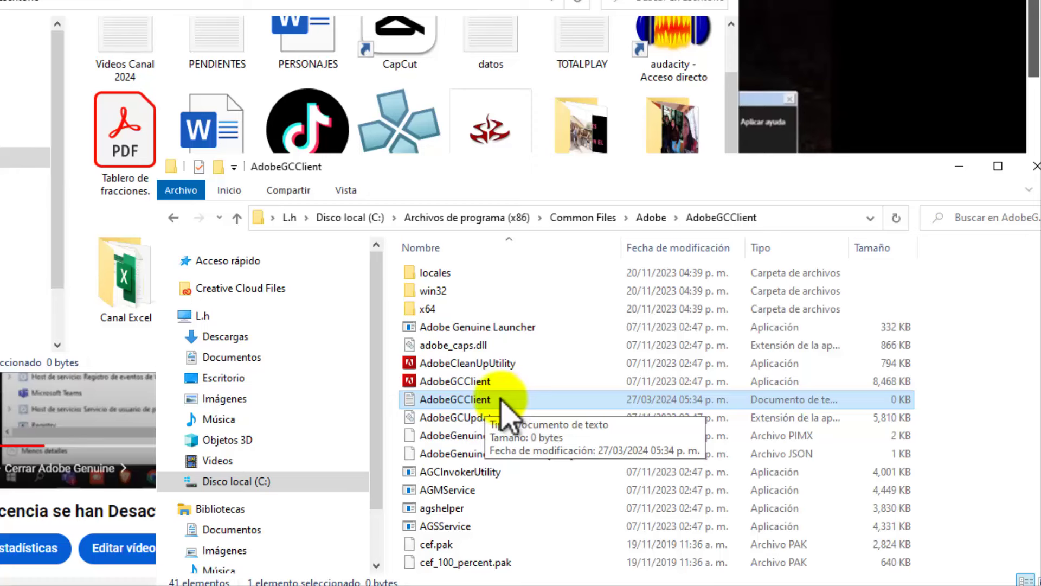
Rename the pasted text document to AdobeGCClient.exe, granting administrator permission.
{"action": "key", "text": "F2"}
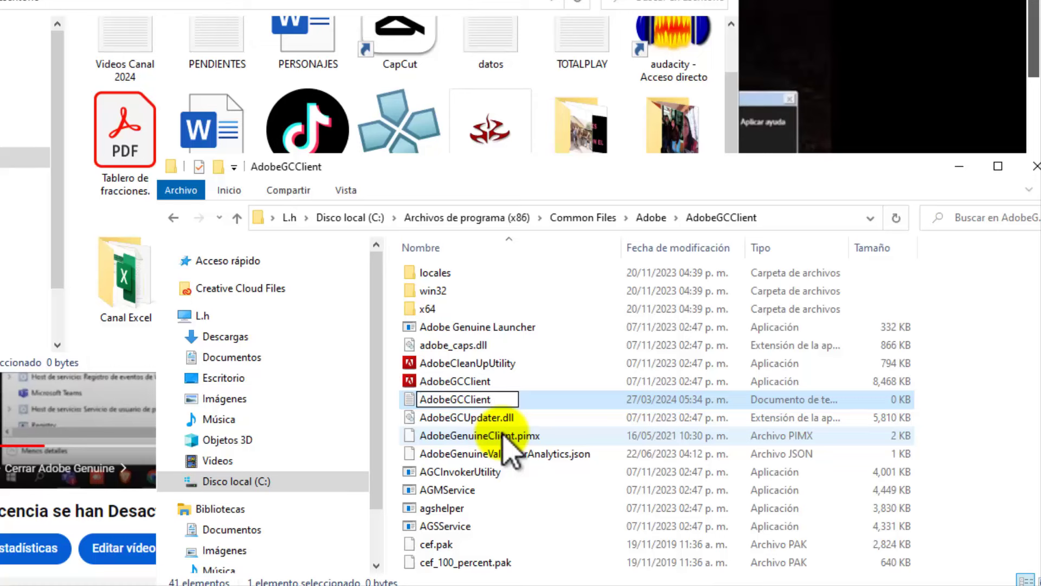
{"action": "type", "text": ".exe"}
{"action": "key", "text": "Return"}
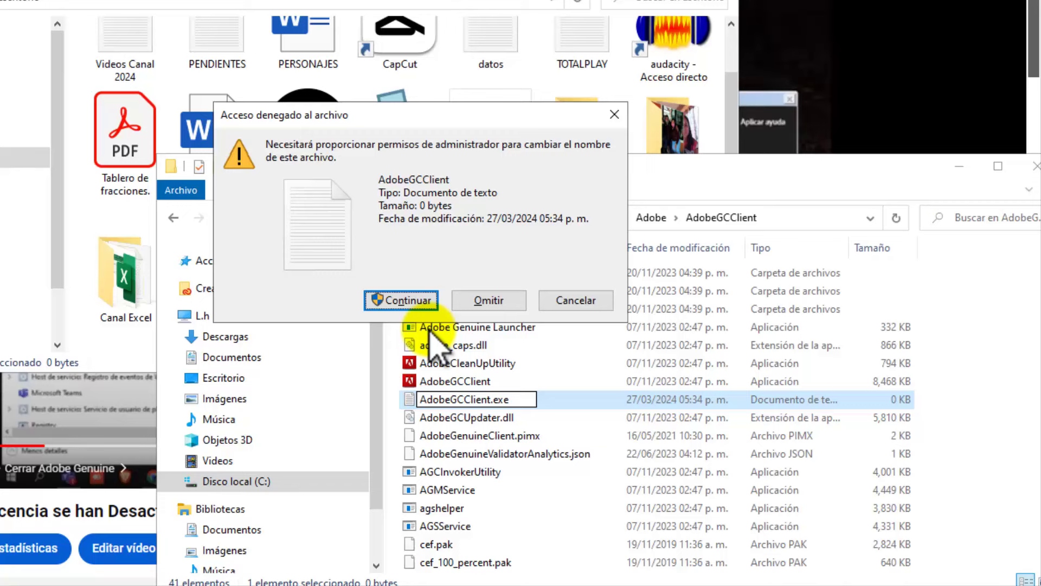
{"action": "left_click", "coordinate": [402, 300]}
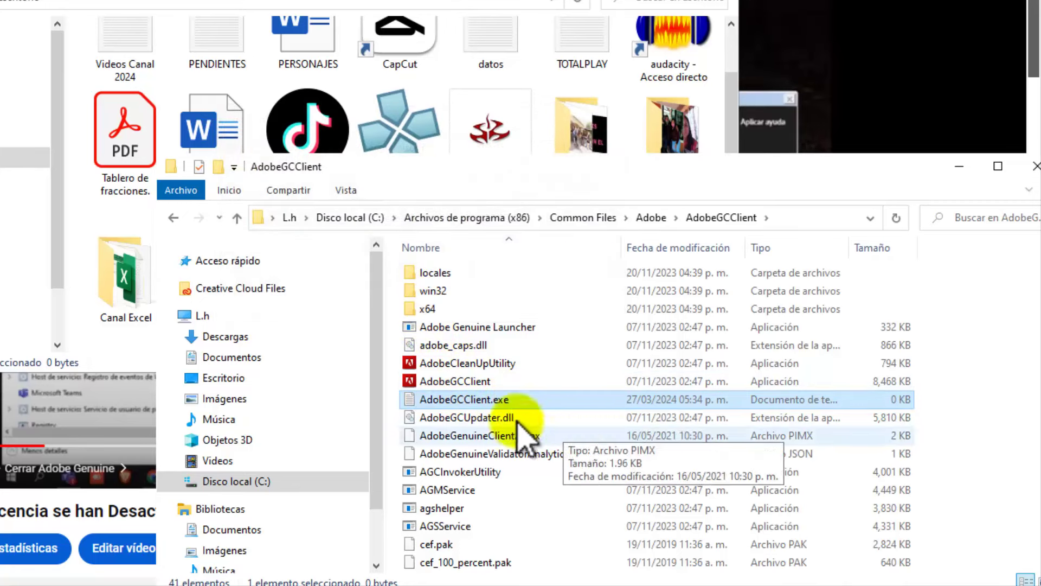
Permanently delete the original AdobeGCClient application from the folder, granting administrator permission.
{"action": "left_click", "coordinate": [484, 381]}
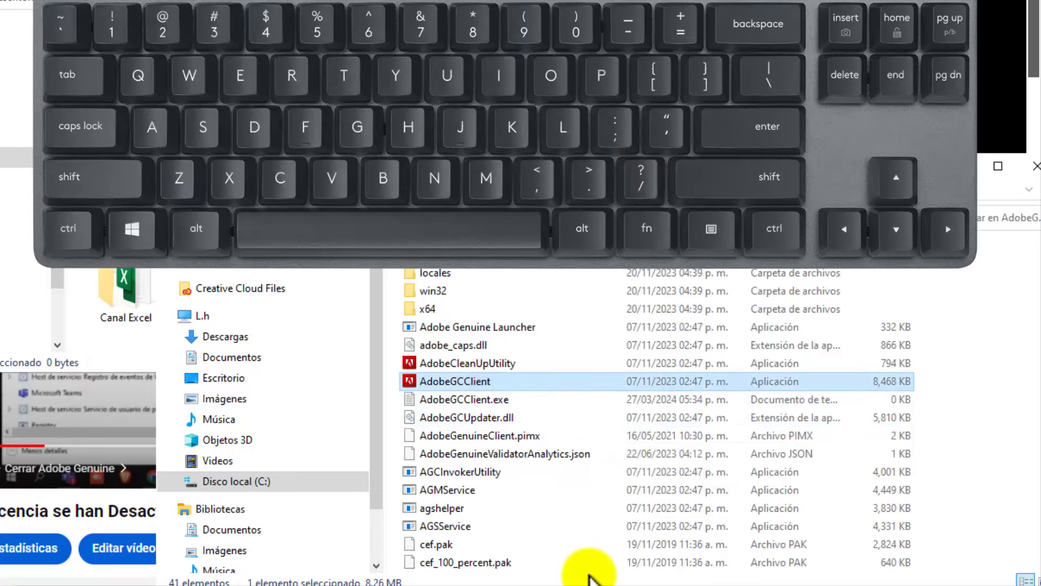
{"action": "key", "text": "shift+Delete"}
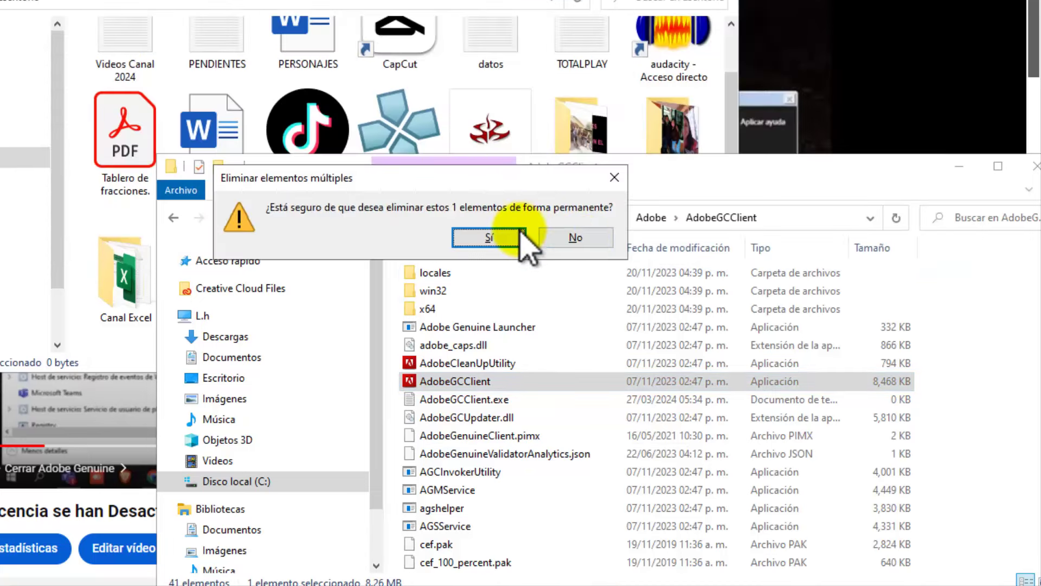
{"action": "left_click", "coordinate": [500, 238]}
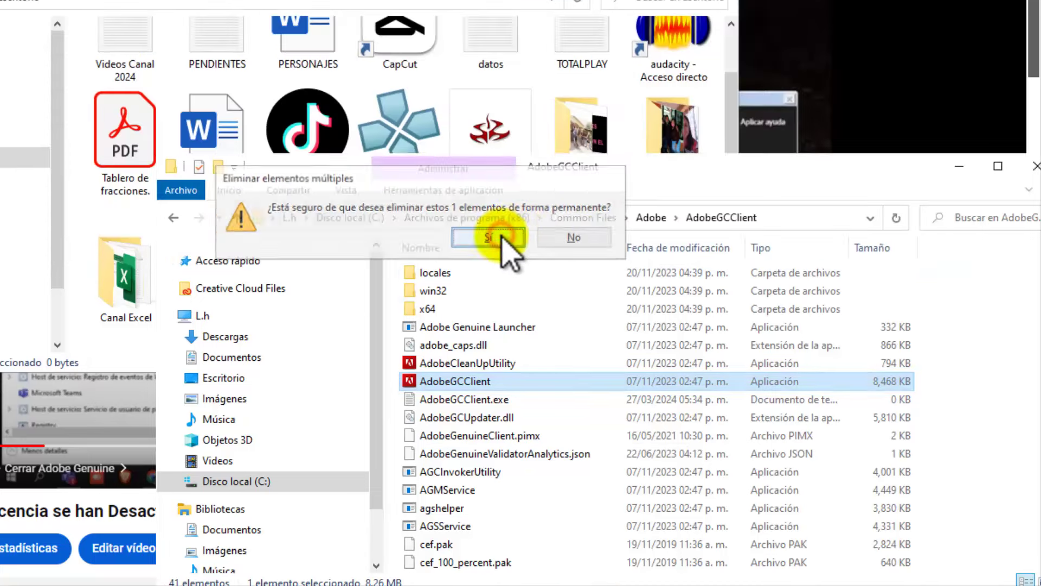
{"action": "left_click", "coordinate": [378, 144]}
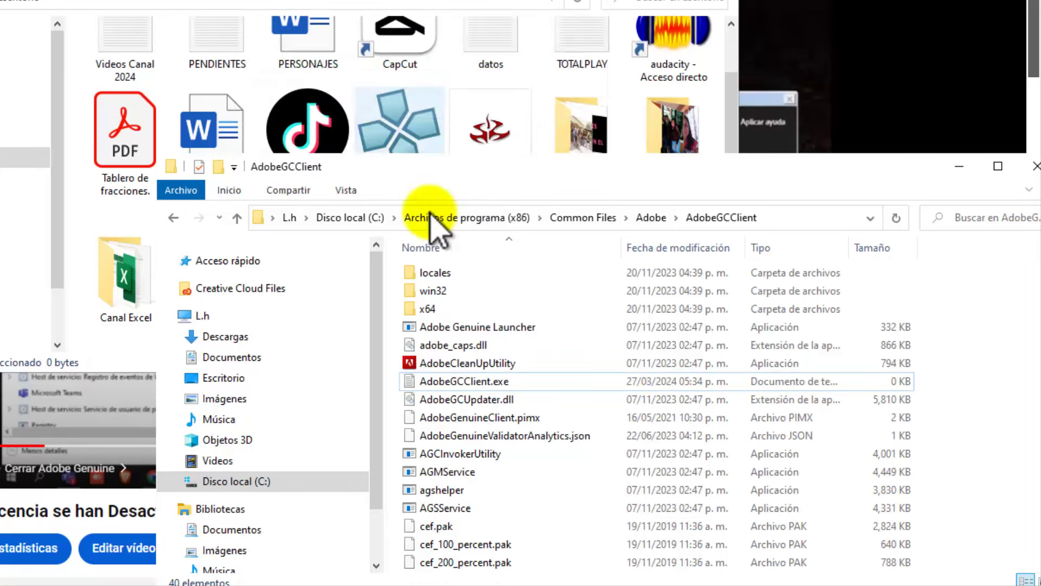
Edit the security permissions of the AdobeGCClient.exe text document and deny Control total to ALL APPLICATION PACKAGES.
{"action": "left_click", "coordinate": [444, 379]}
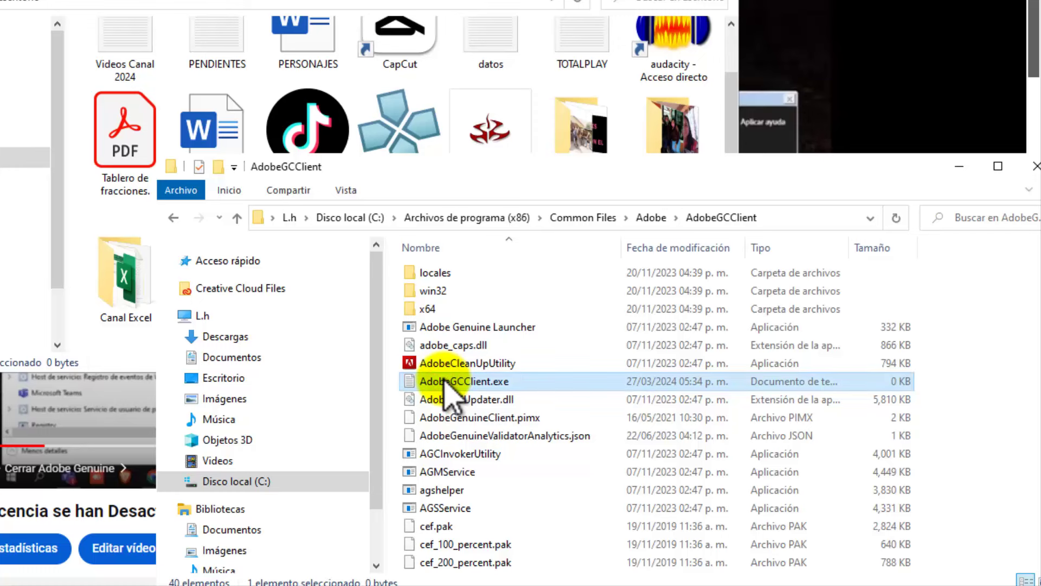
{"action": "right_click", "coordinate": [445, 381]}
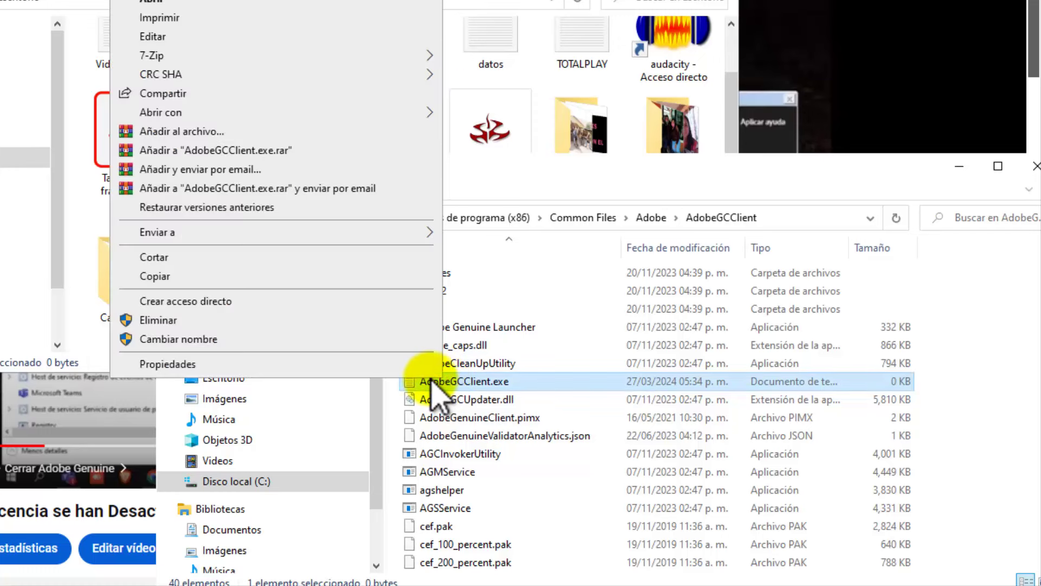
{"action": "left_click", "coordinate": [179, 364]}
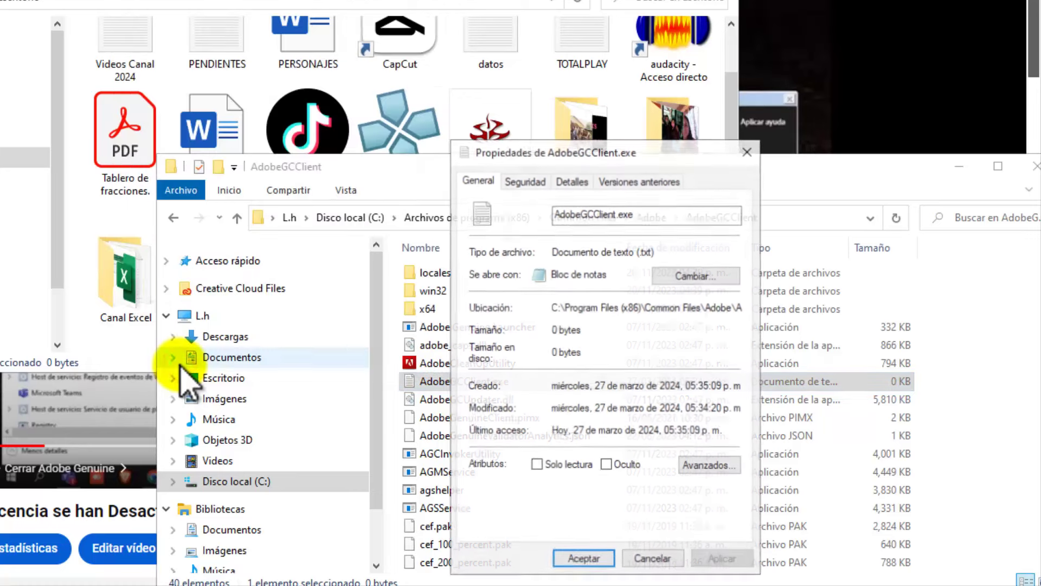
{"action": "left_click", "coordinate": [520, 185]}
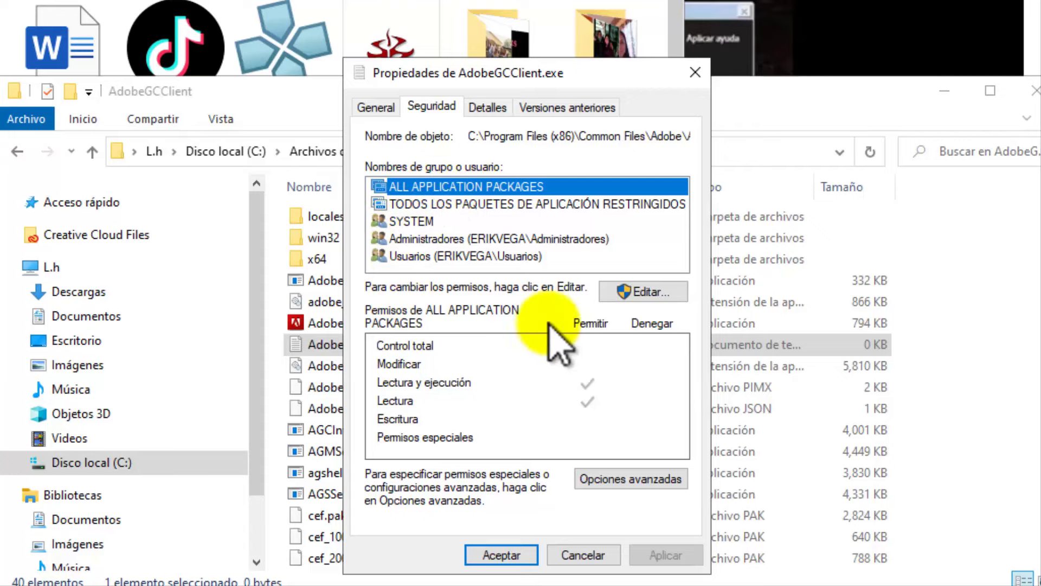
{"action": "left_click", "coordinate": [636, 292]}
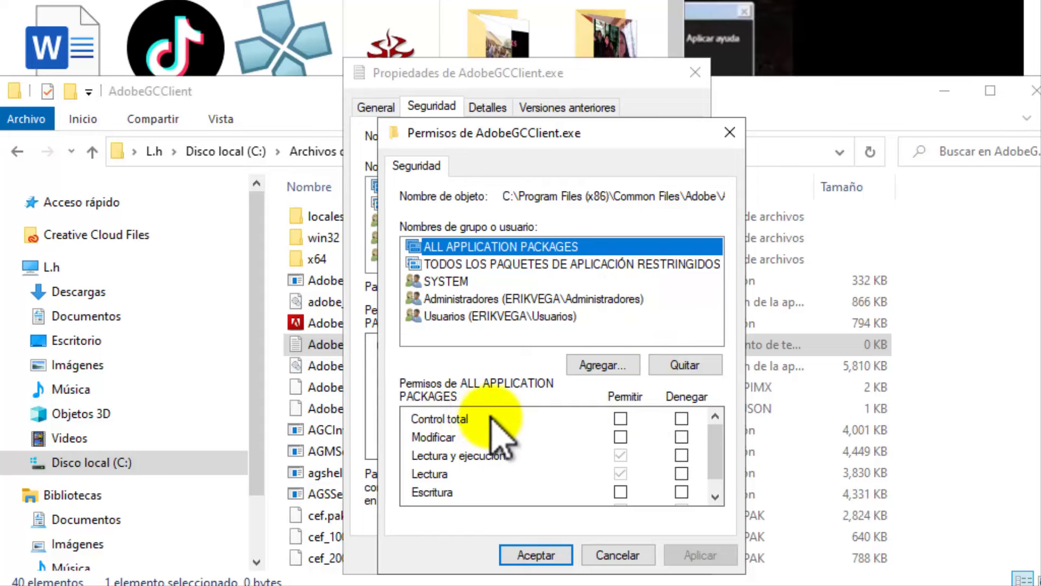
{"action": "left_click", "coordinate": [681, 418]}
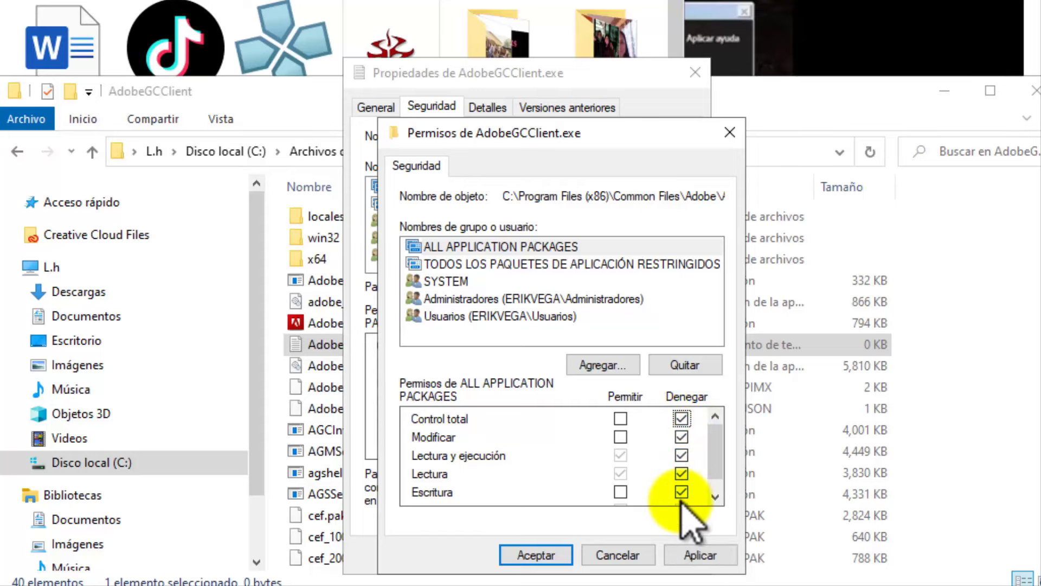
Deny Control total on AdobeGCClient.exe to TODOS LOS PAQUETES DE APLICACIÓN RESTRINGIDOS and SYSTEM, and recheck the denied entries.
{"action": "left_click", "coordinate": [431, 263]}
{"action": "left_click", "coordinate": [430, 264]}
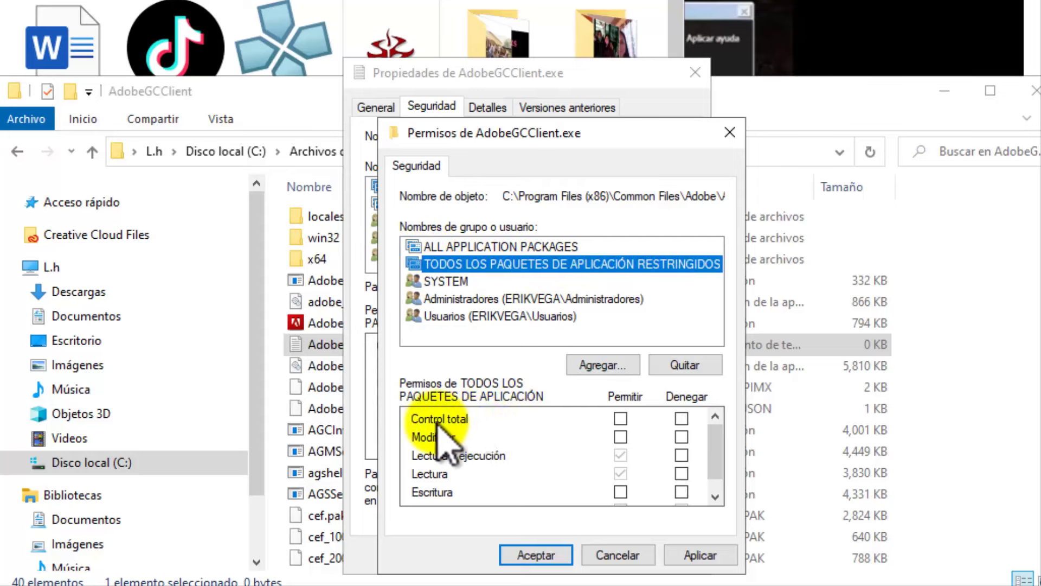
{"action": "left_click", "coordinate": [681, 419]}
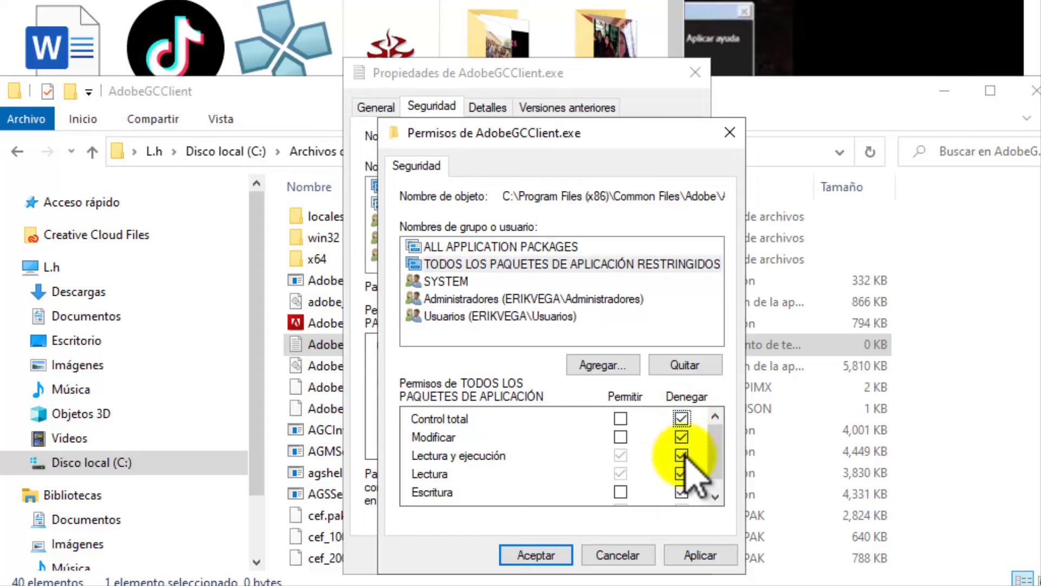
{"action": "left_click", "coordinate": [442, 282]}
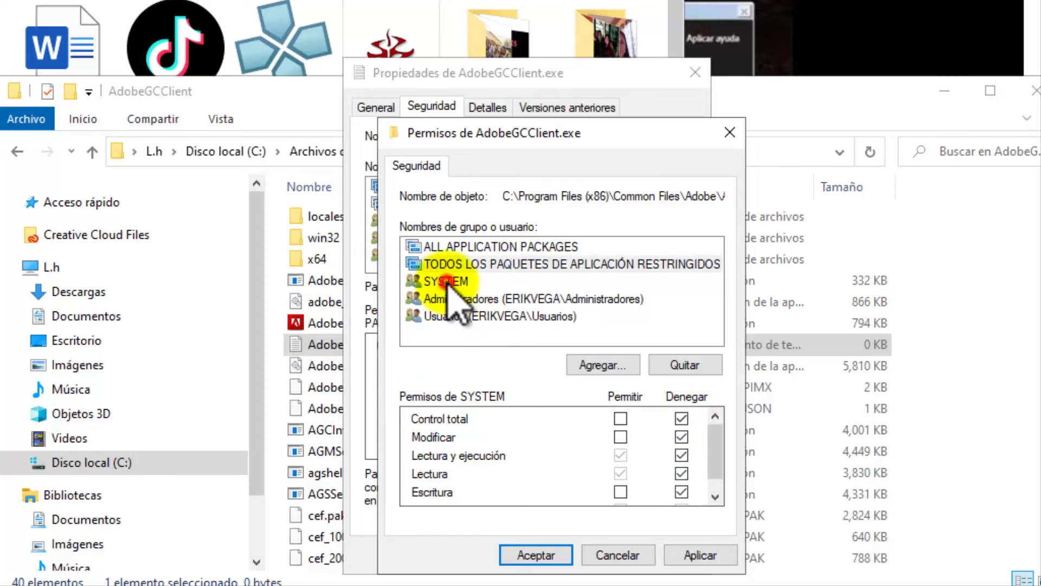
{"action": "left_click", "coordinate": [681, 419]}
{"action": "left_click", "coordinate": [453, 264]}
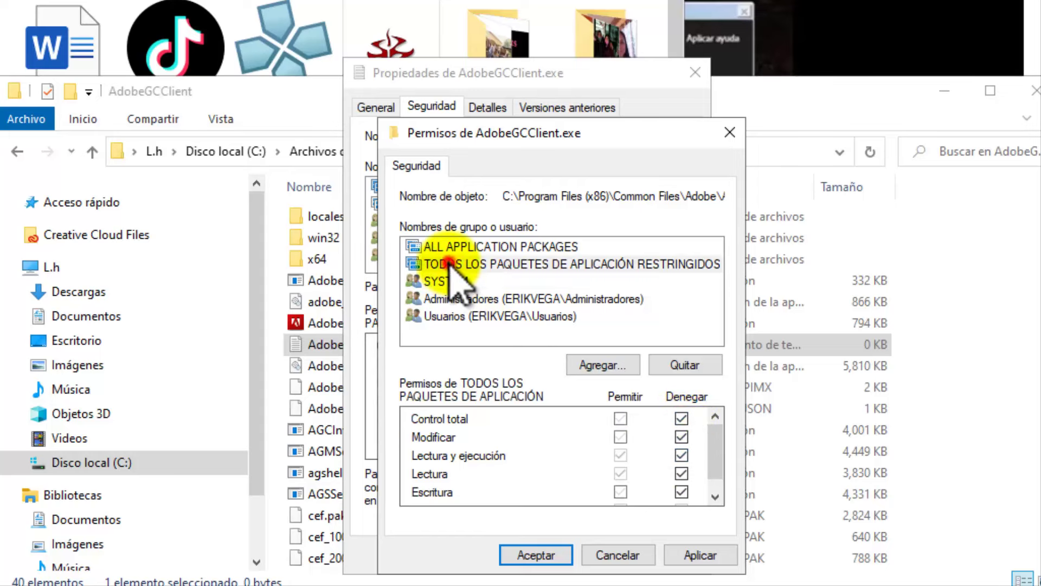
{"action": "left_click", "coordinate": [460, 247]}
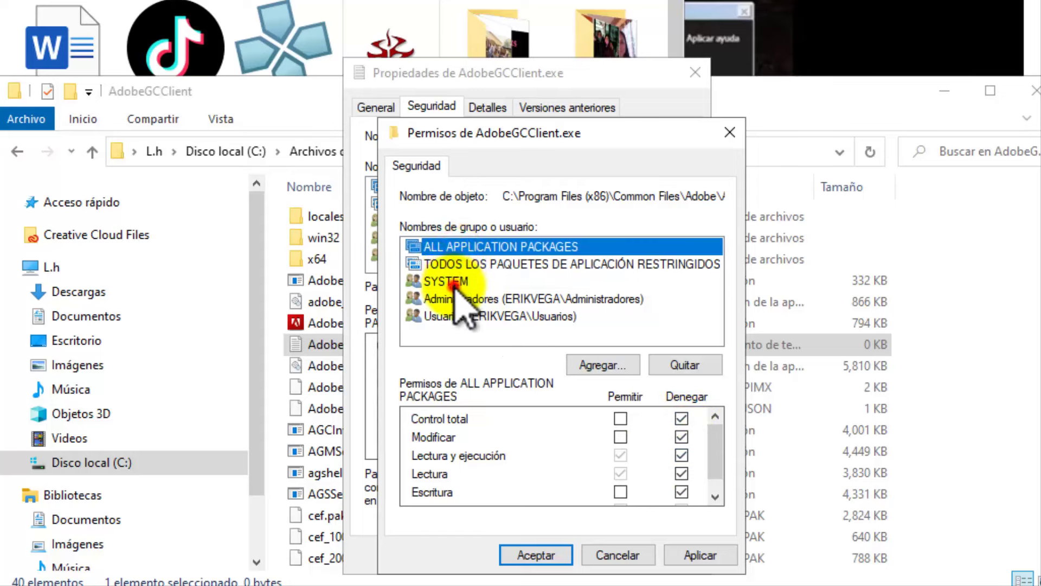
{"action": "left_click", "coordinate": [454, 282]}
Deny Control total on AdobeGCClient.exe to the Administradores and Usuarios groups.
{"action": "left_click", "coordinate": [464, 299]}
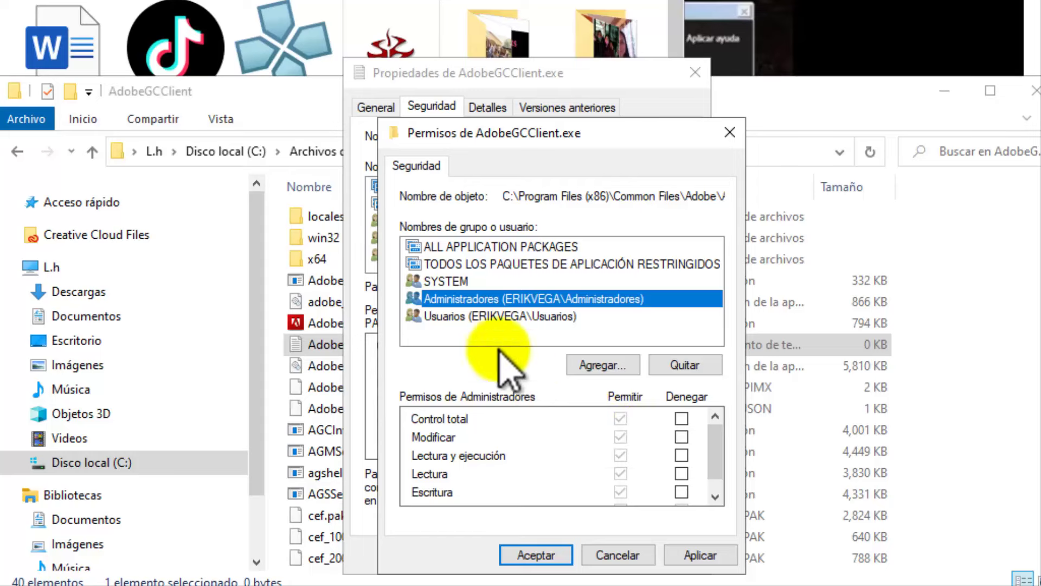
{"action": "left_click", "coordinate": [682, 419]}
{"action": "left_click", "coordinate": [464, 317]}
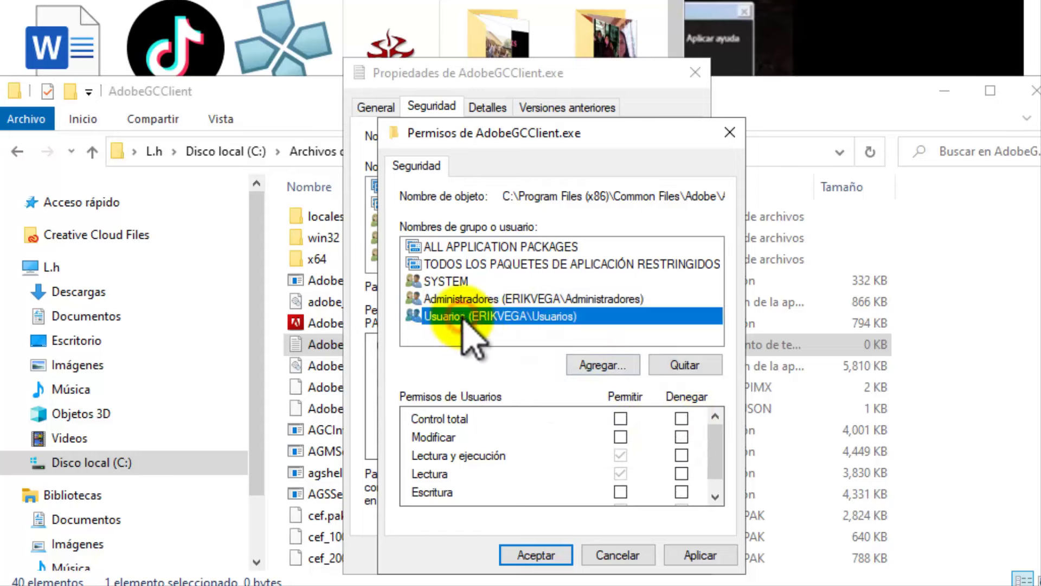
{"action": "left_click", "coordinate": [682, 419]}
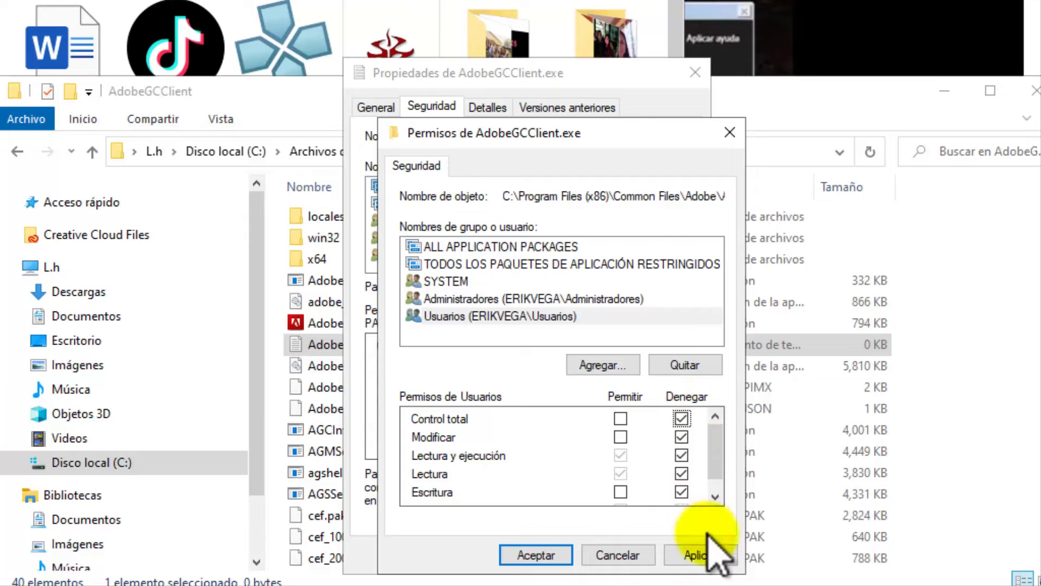
Apply the denied permissions, agree to continue with the deny entries, and close the AdobeGCClient.exe properties.
{"action": "left_click", "coordinate": [701, 556]}
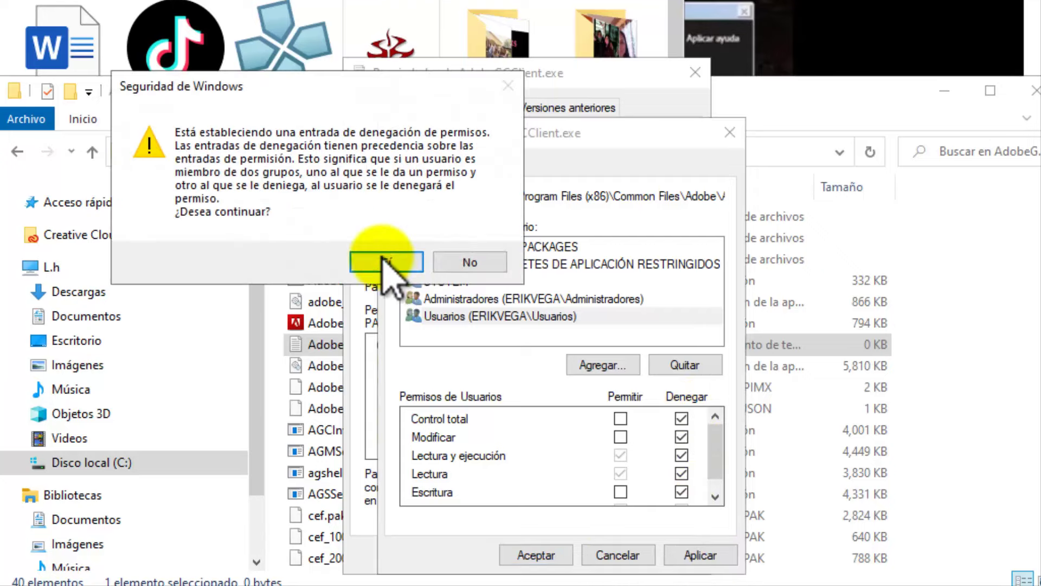
{"action": "left_click", "coordinate": [386, 262]}
{"action": "left_click", "coordinate": [523, 556]}
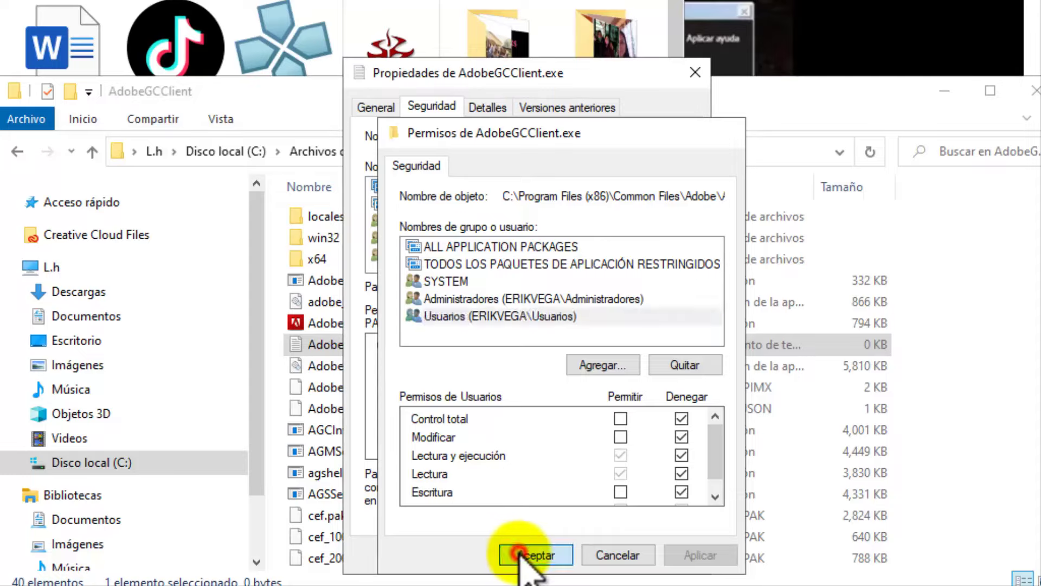
{"action": "left_click", "coordinate": [524, 557]}
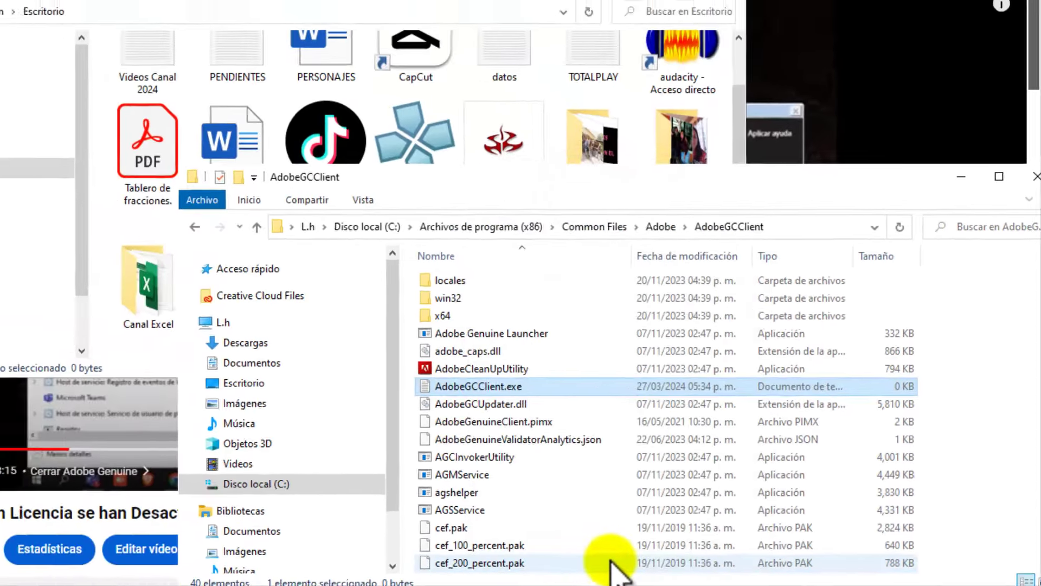